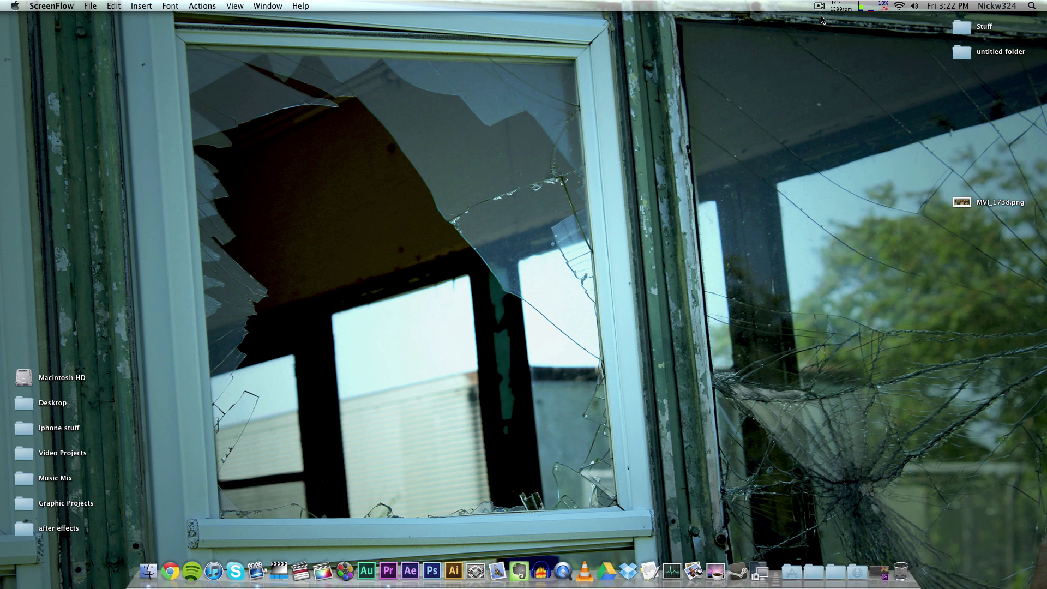
Scrub the sequence at about 14, 46 and 19 seconds, then load MVI_1738.png in the Source monitor
click(879, 570)
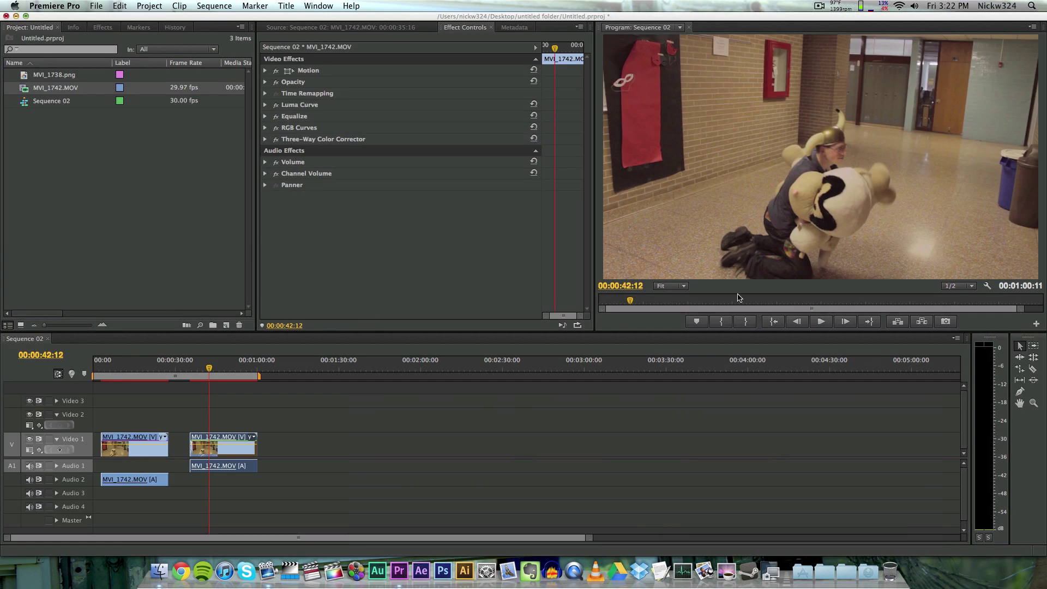
click(134, 369)
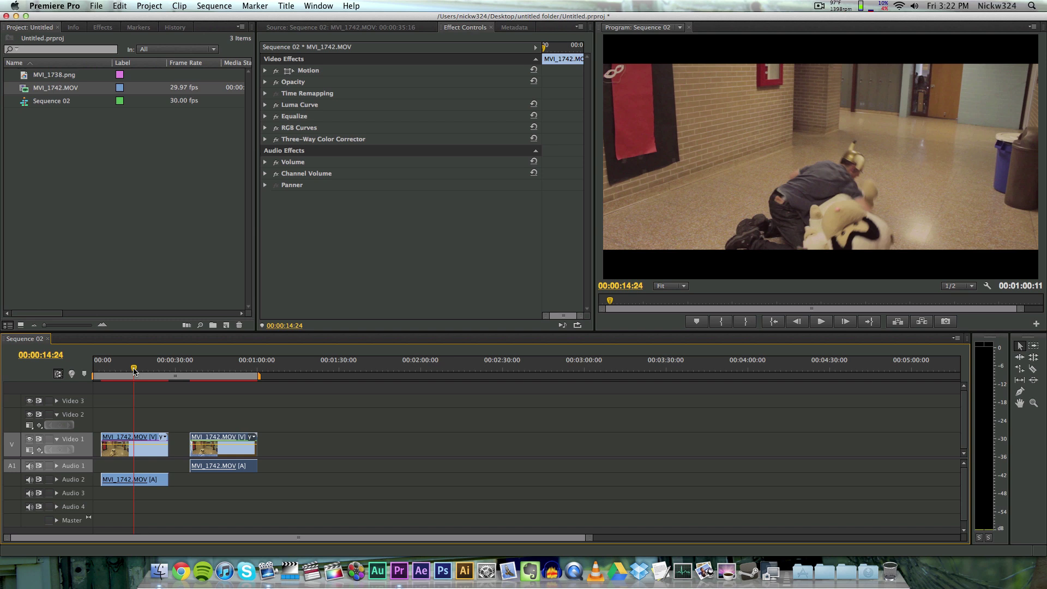
click(219, 371)
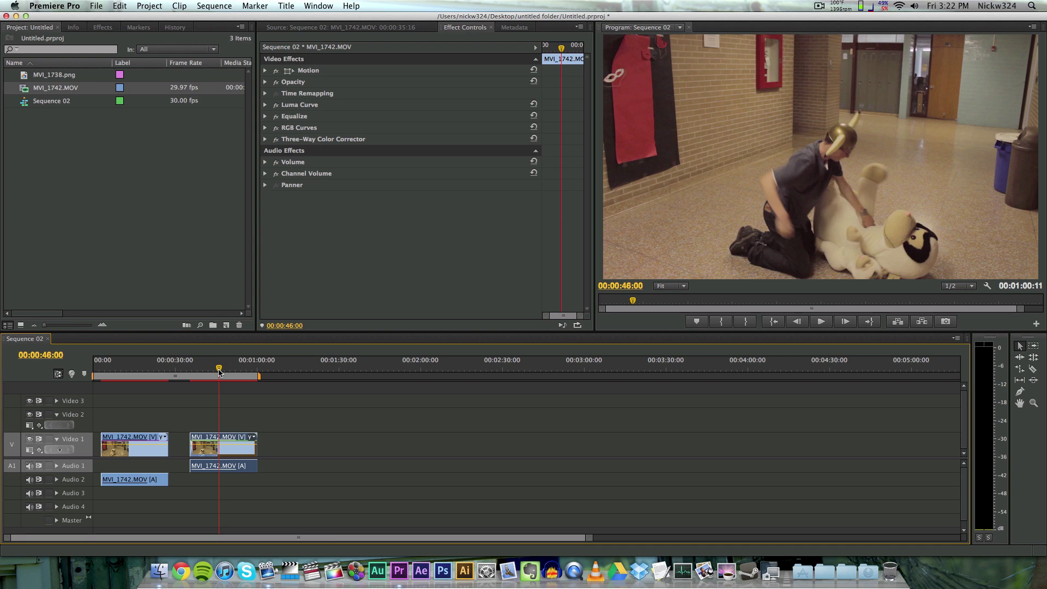
click(146, 372)
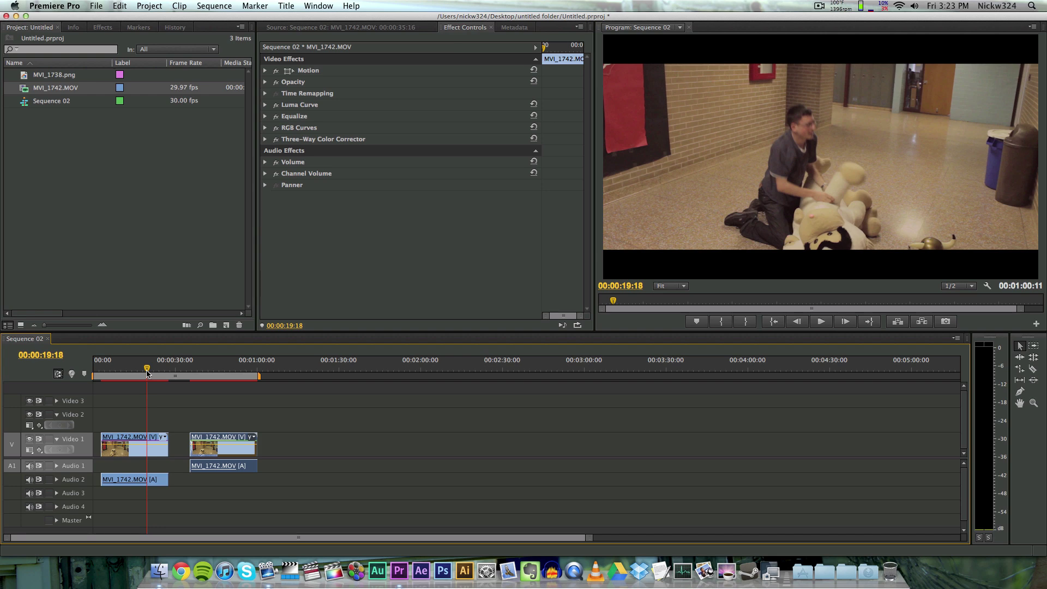
double_click(57, 77)
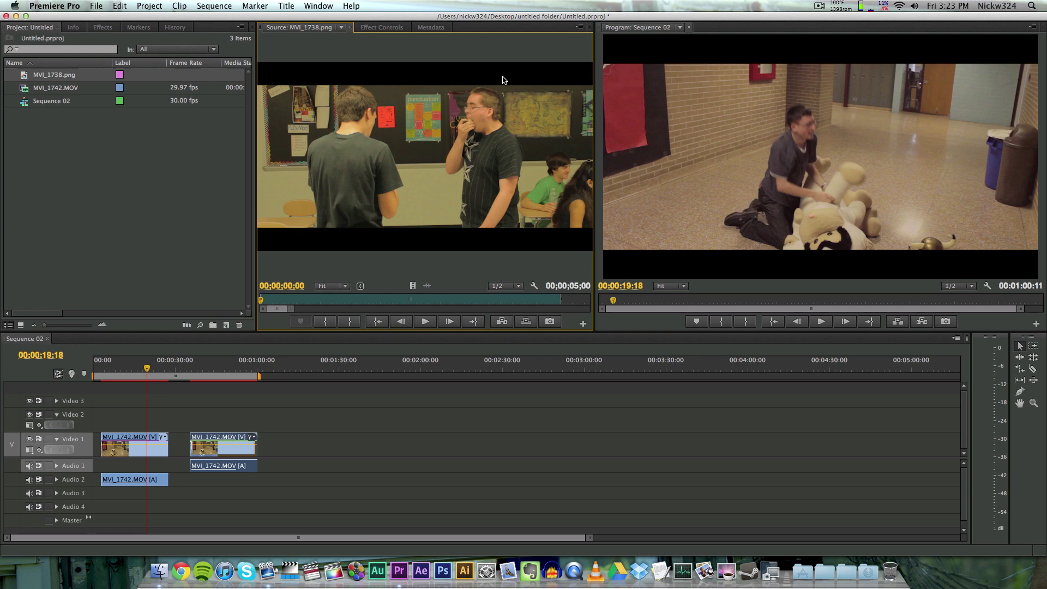
Move the playhead to about 15 seconds, then to about 43 seconds
click(135, 369)
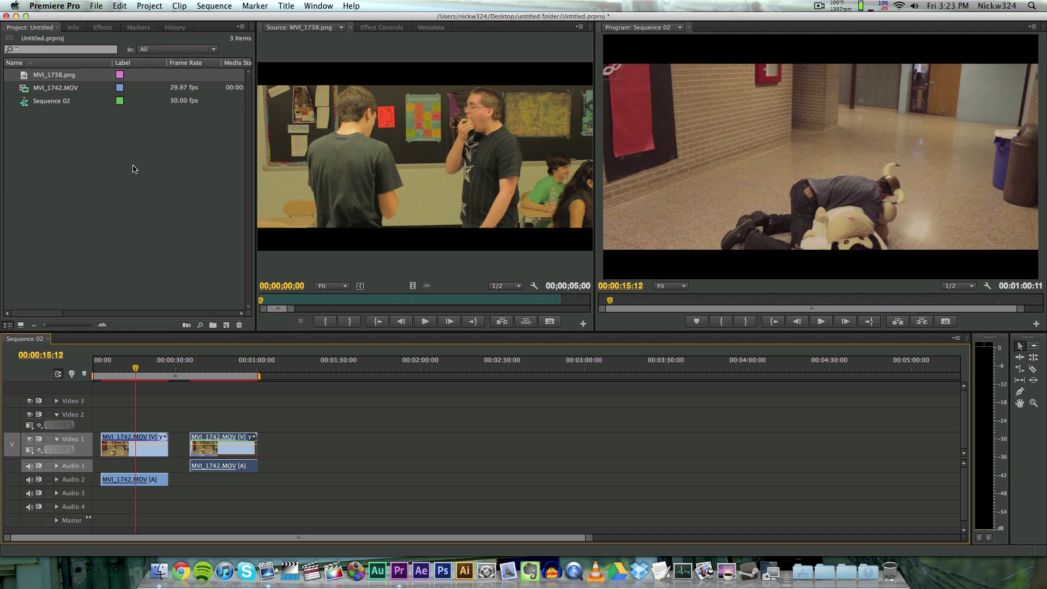
click(210, 362)
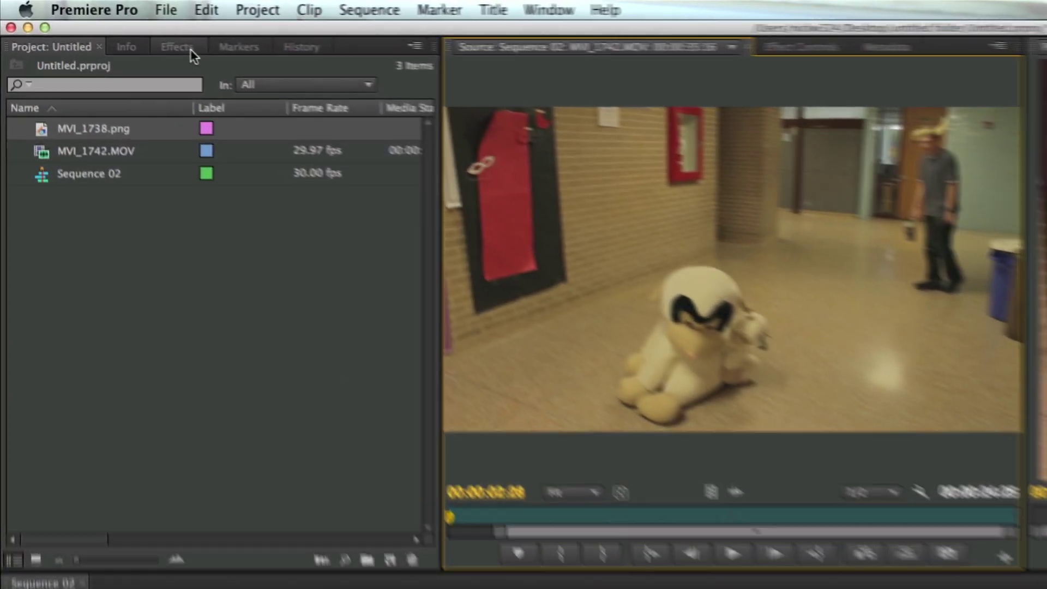
Apply Crop from Video Effects > Transform to the second MVI_1742 clip and show its Effect Controls
click(110, 28)
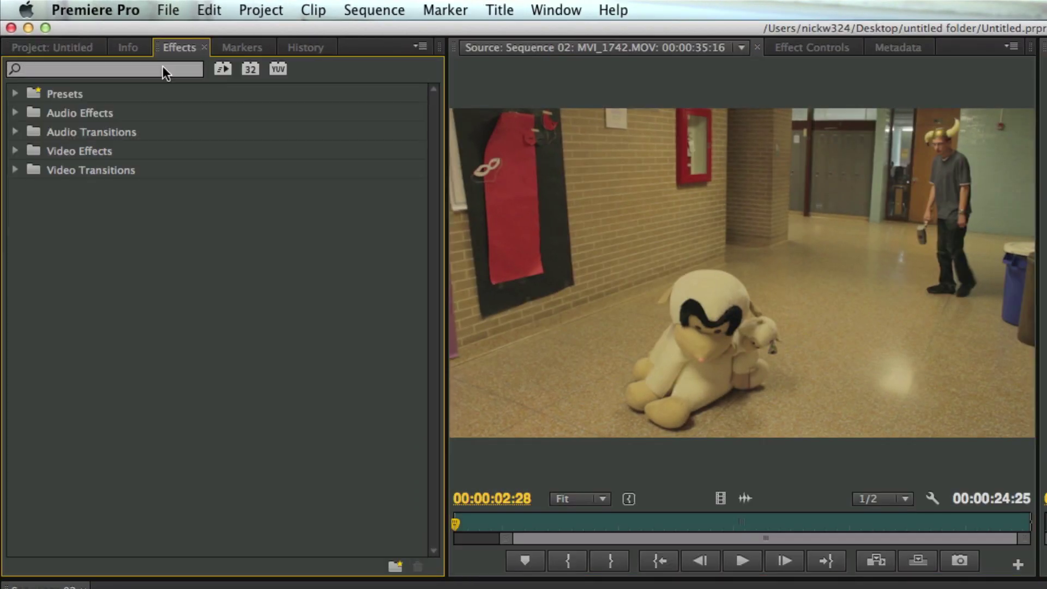
click(16, 151)
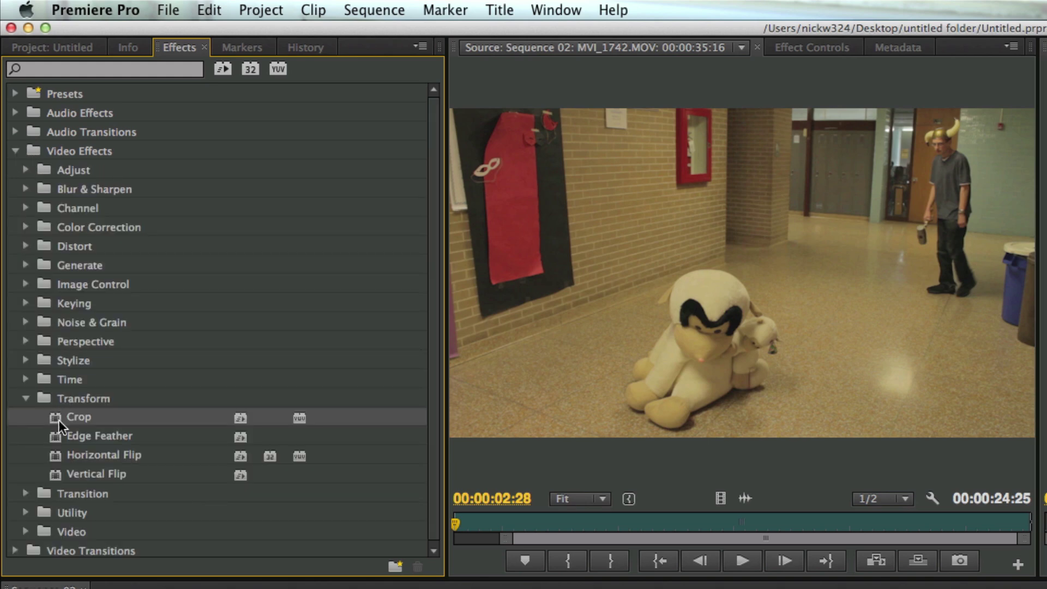
drag(58, 420, 355, 502)
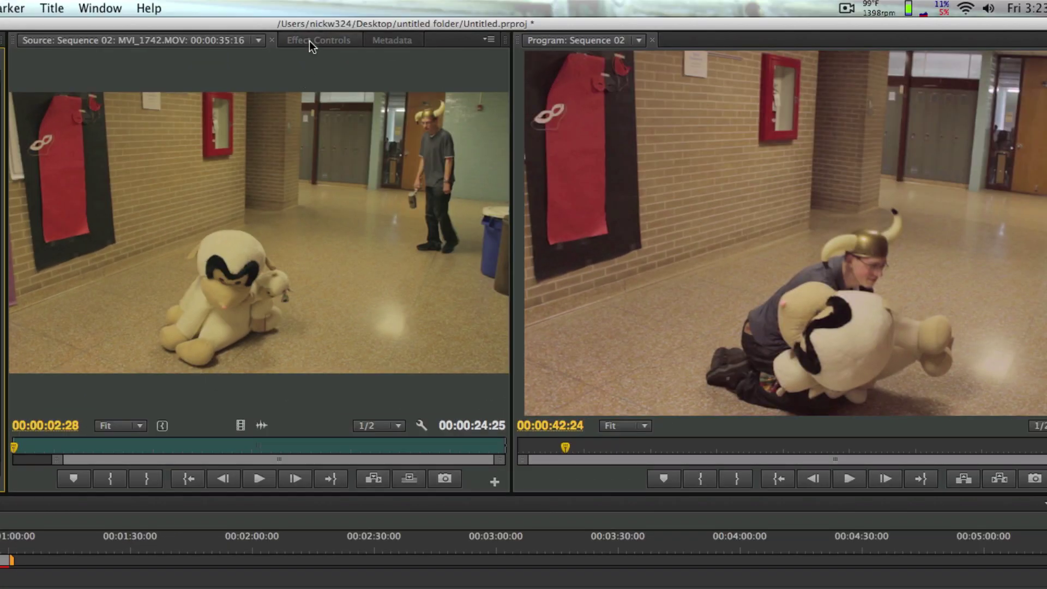
click(310, 40)
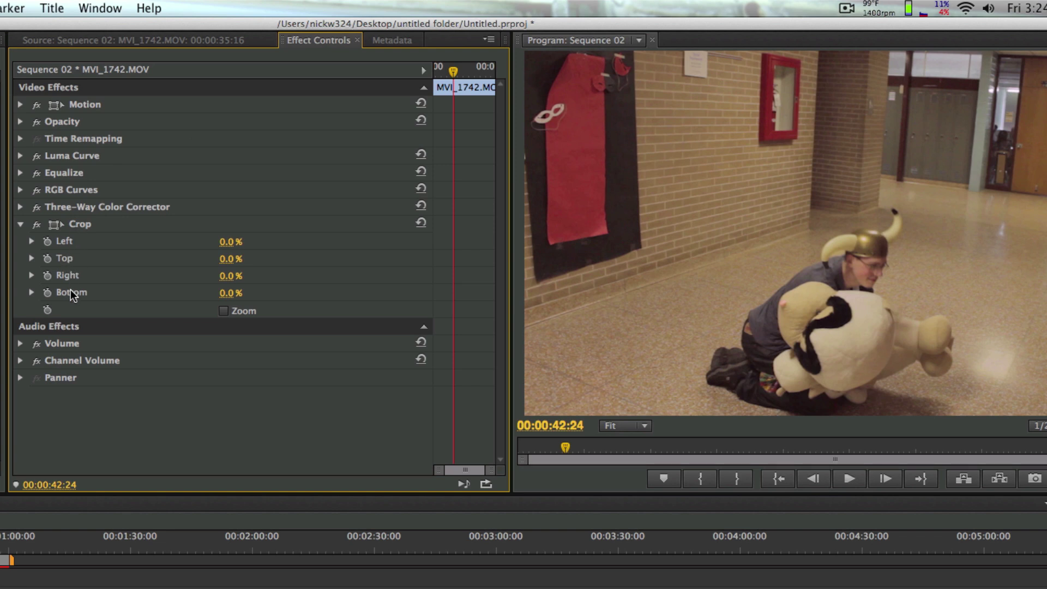
Save the project and test dragging the Crop Top amount on the clip
key(Up)
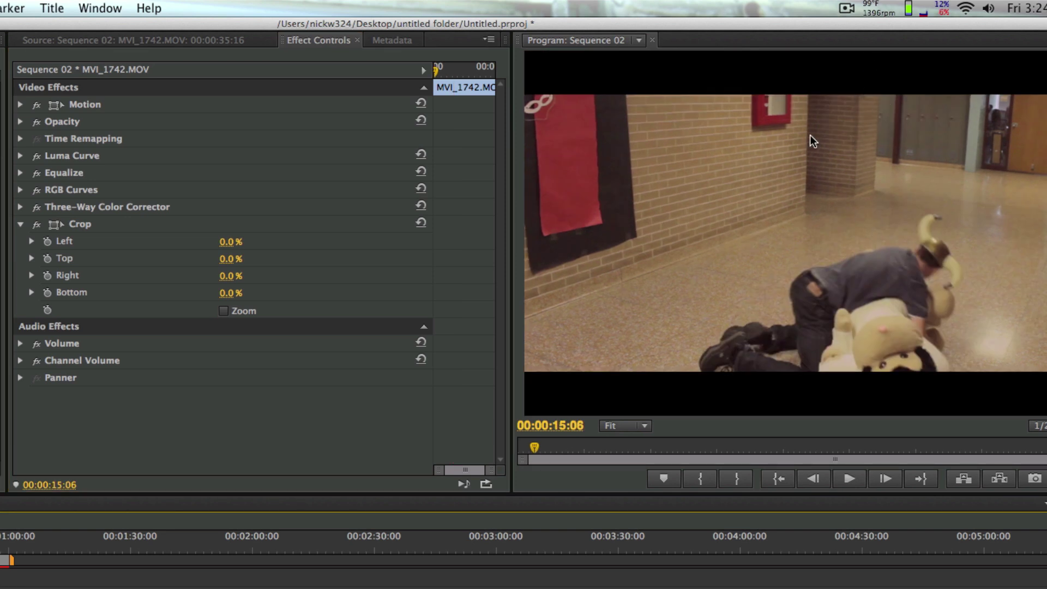
key(Down)
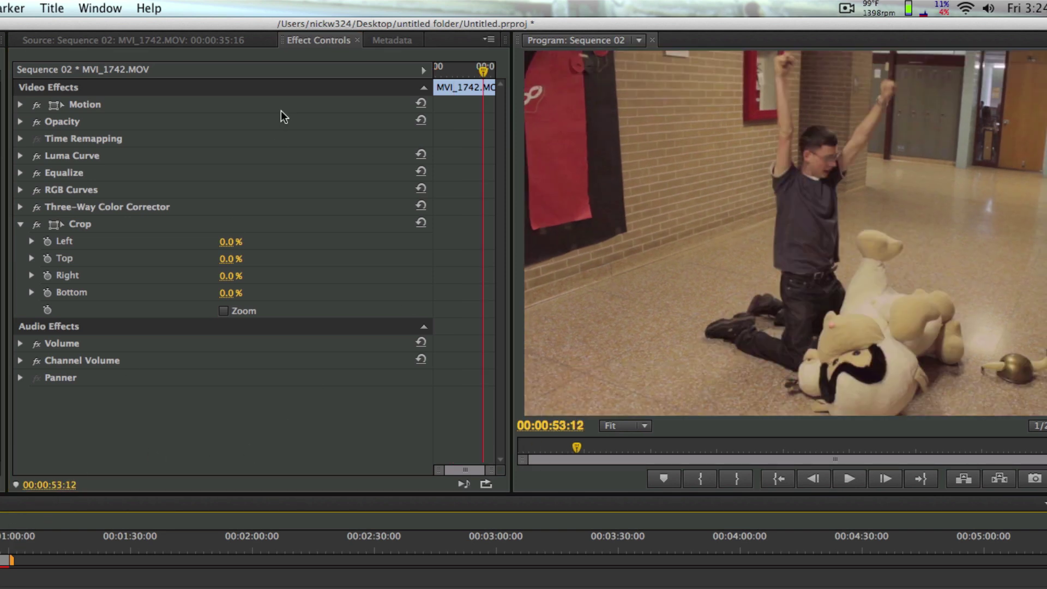
key(super+s)
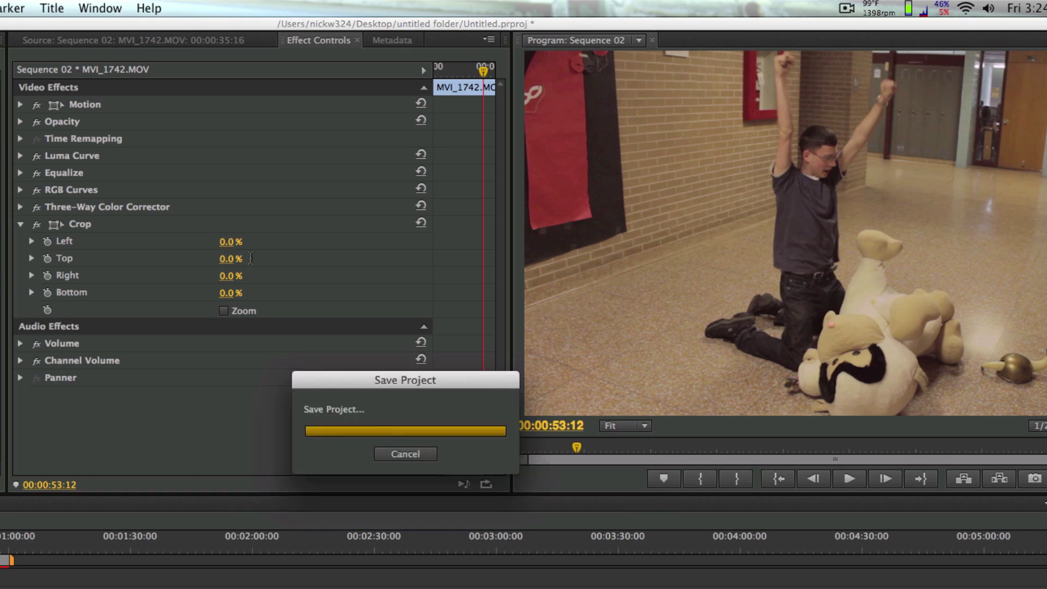
drag(255, 258, 208, 249)
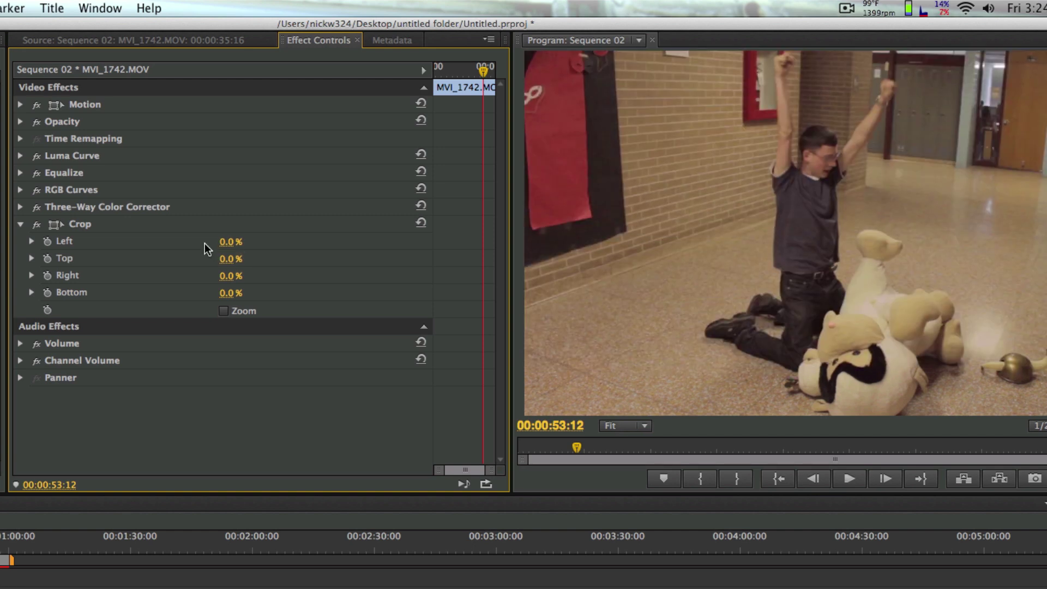
Set Crop Top and Crop Bottom to 12% each
click(240, 258)
double_click(240, 258)
text(12)
key(Return)
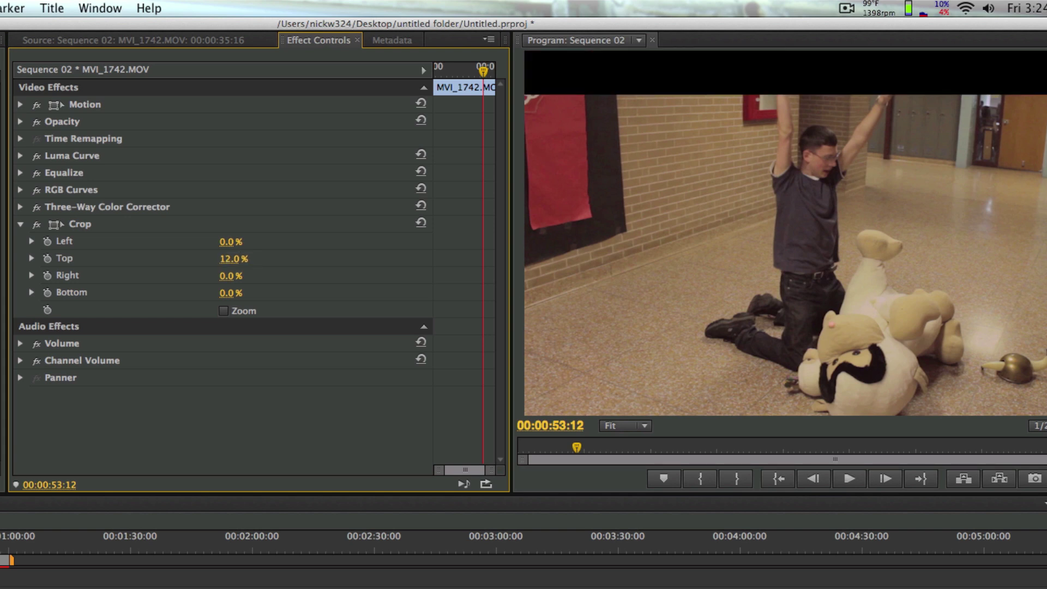
click(240, 293)
double_click(240, 293)
text(12)
key(Return)
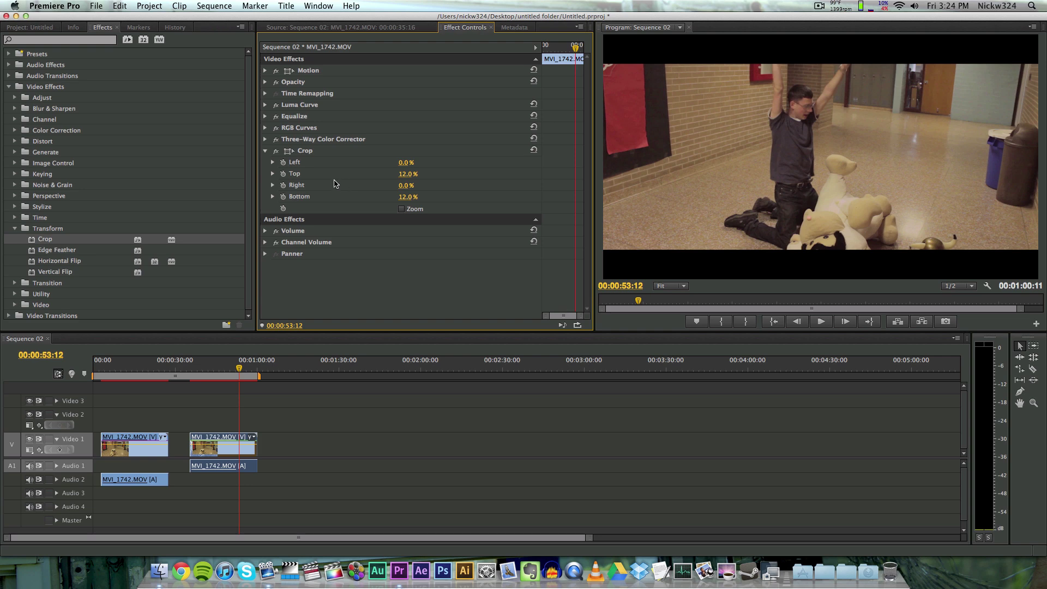
Save the Crop effect's 12% top and bottom settings as the preset 'widescreen bars'
click(306, 155)
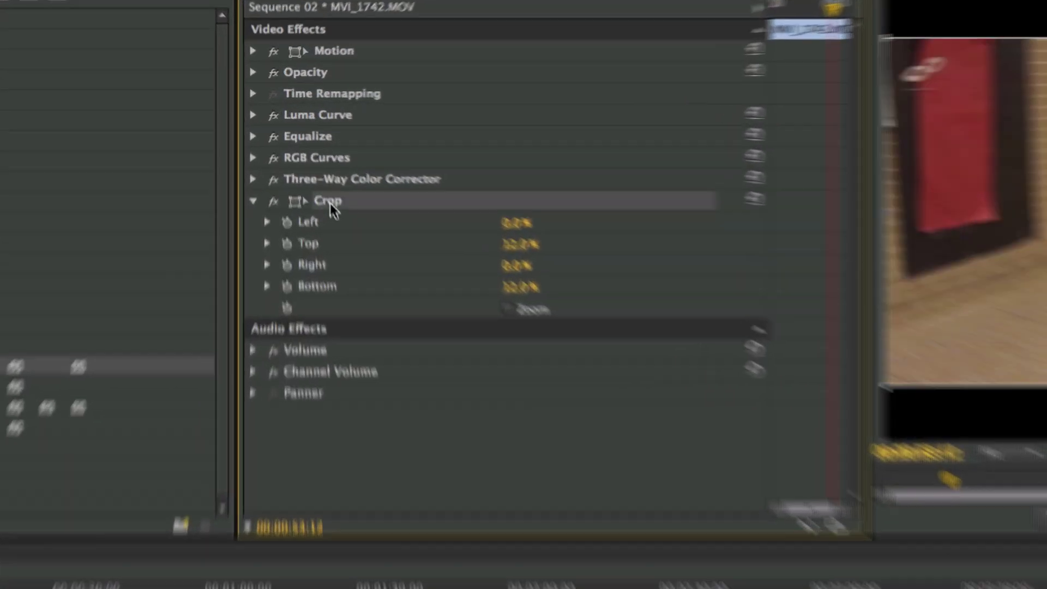
right_click(352, 227)
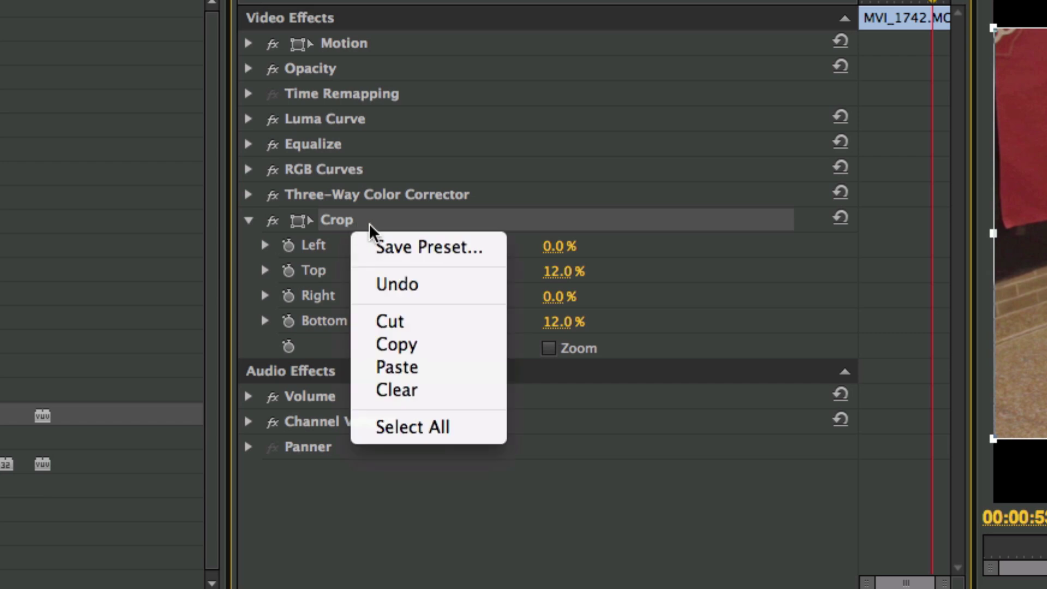
click(387, 247)
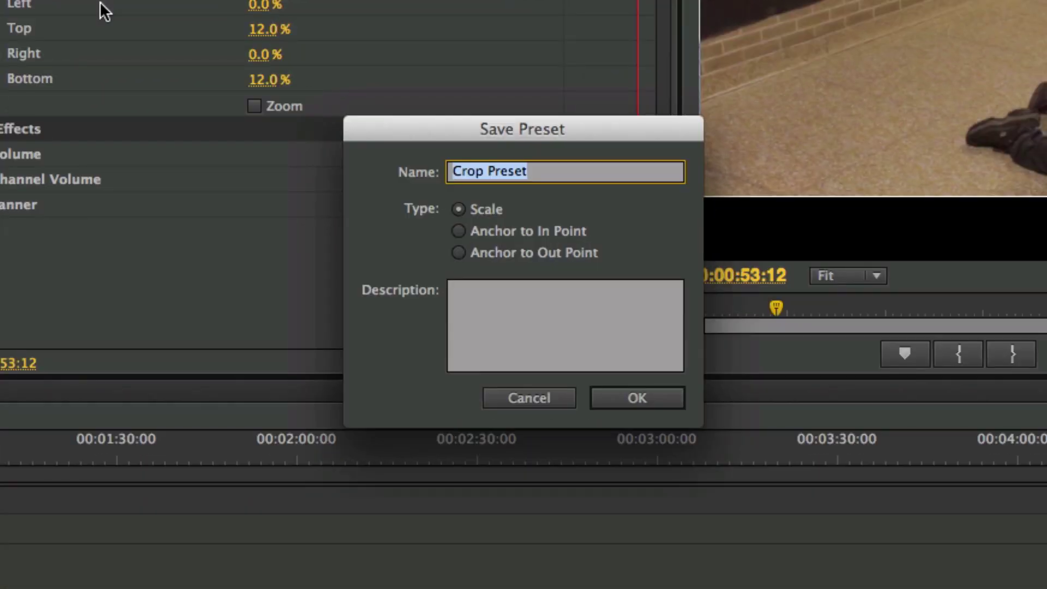
text(widescre)
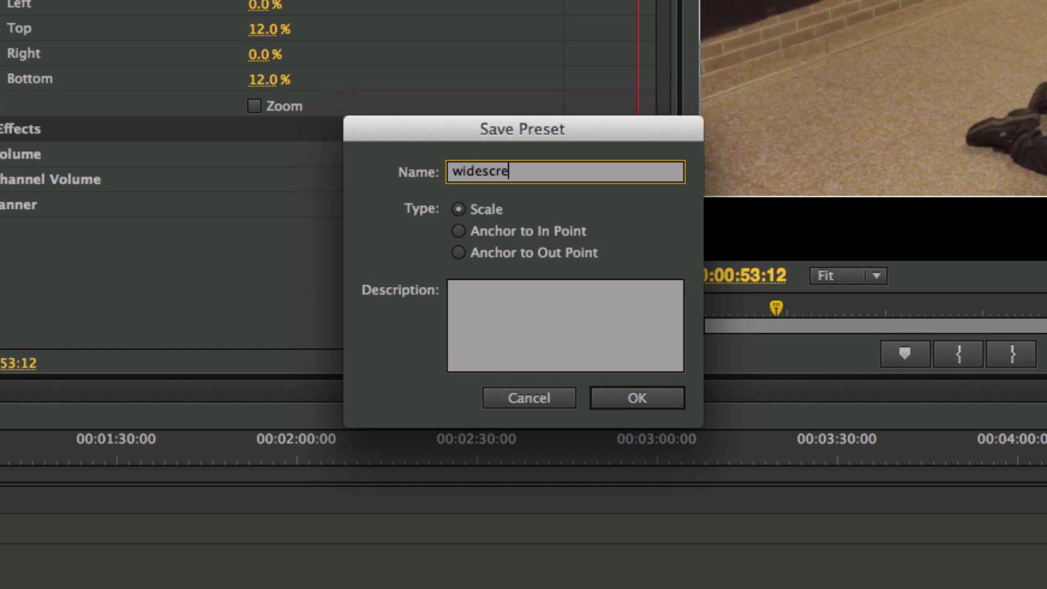
text(en bars)
click(611, 405)
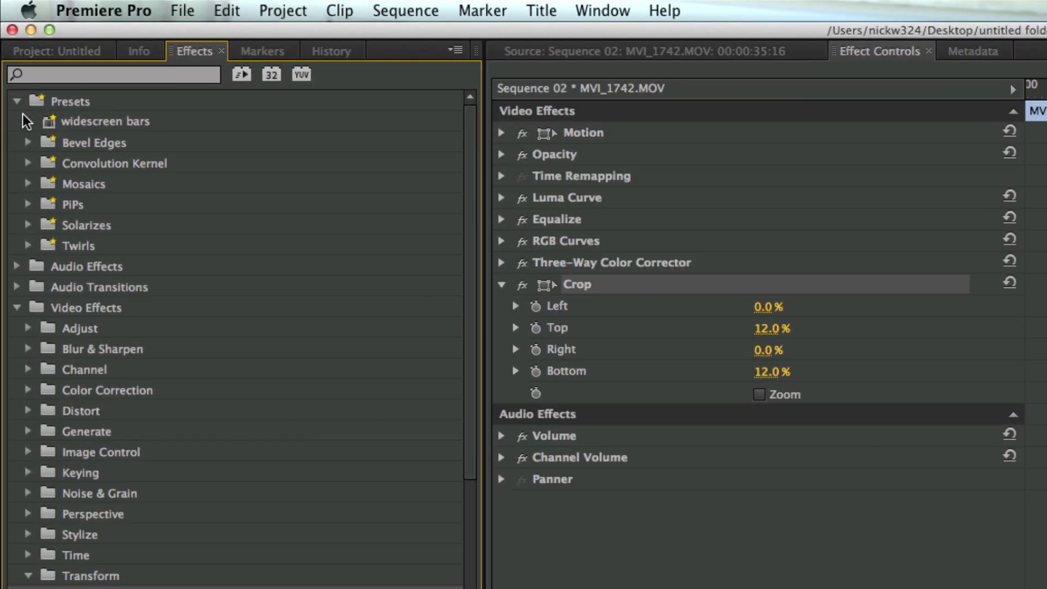
Add MVI_1742.MOV to the end of the sequence at about 1:21
click(54, 126)
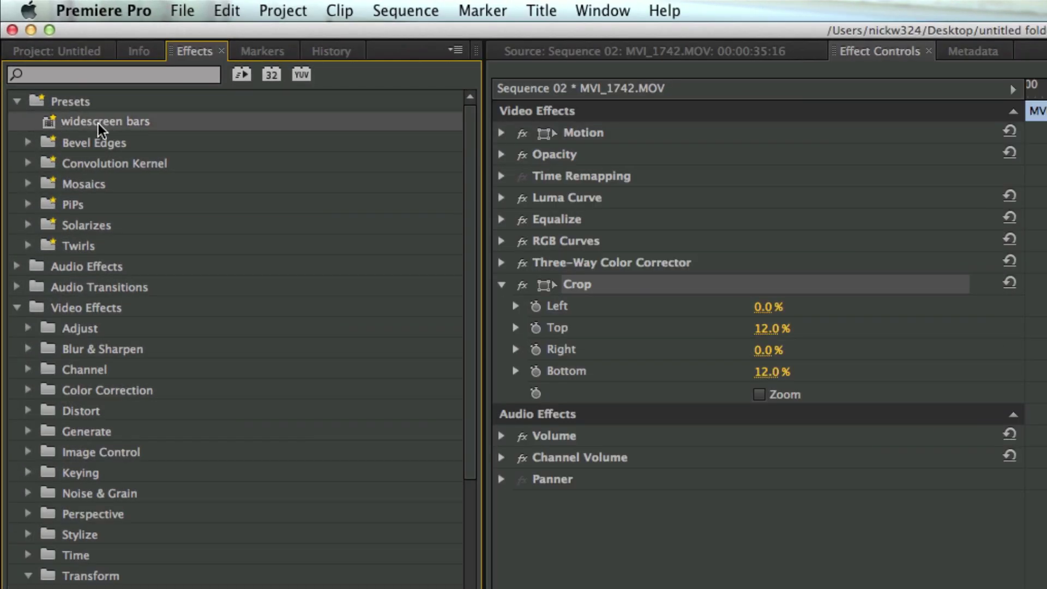
click(17, 102)
click(17, 163)
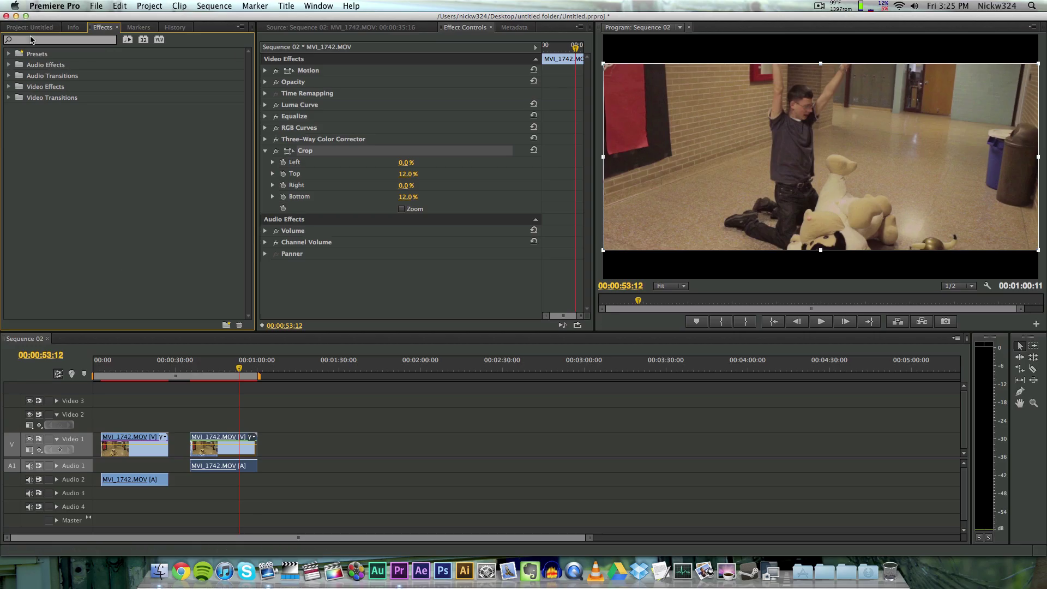
click(57, 51)
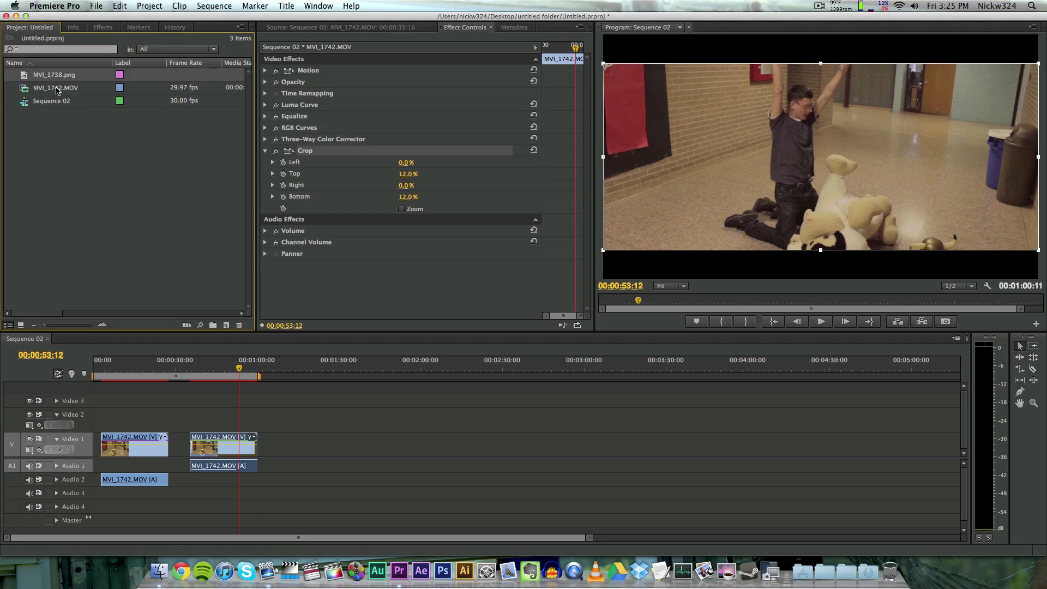
drag(57, 89, 316, 444)
click(349, 363)
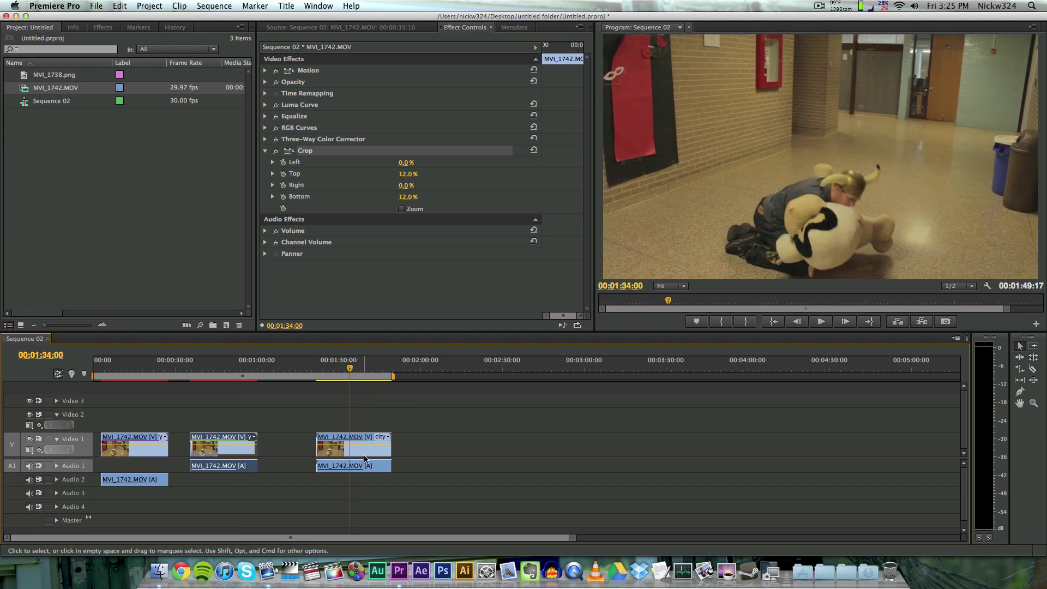
click(365, 458)
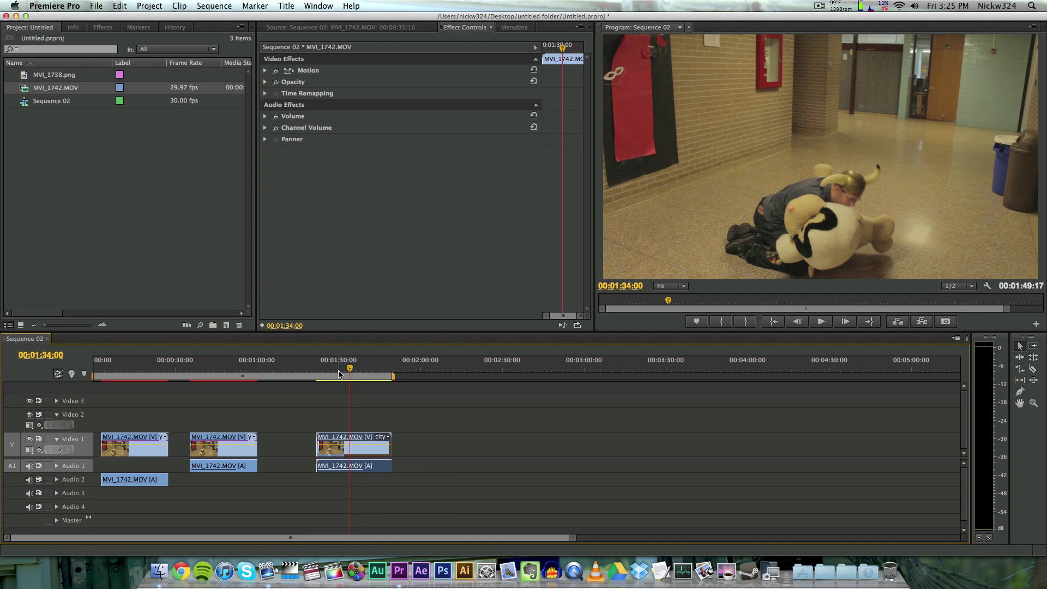
Apply the widescreen bars preset from Effects > Presets to the new third clip
click(103, 27)
click(9, 54)
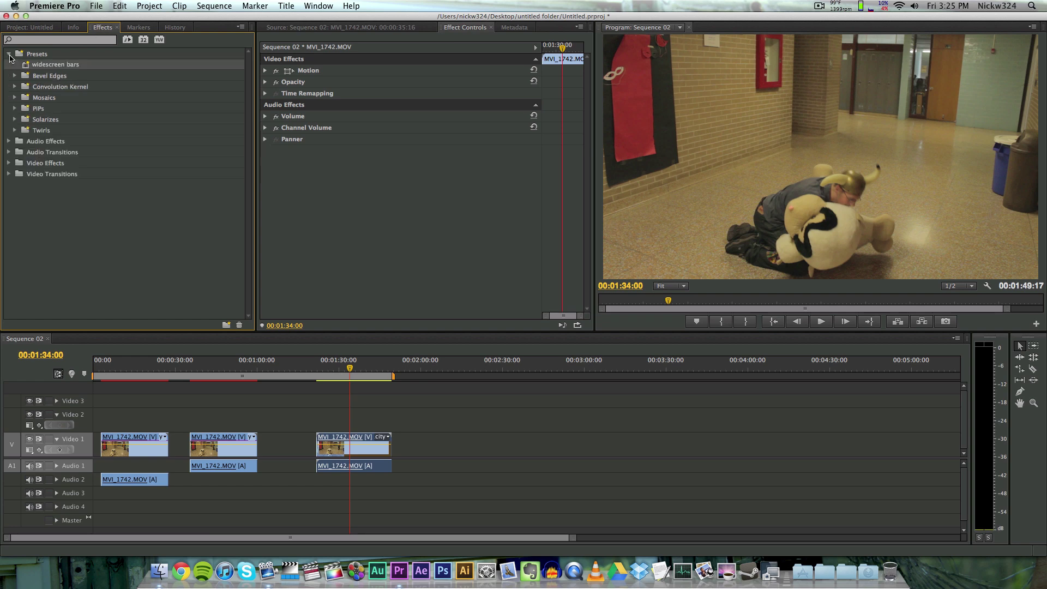
drag(34, 66, 331, 444)
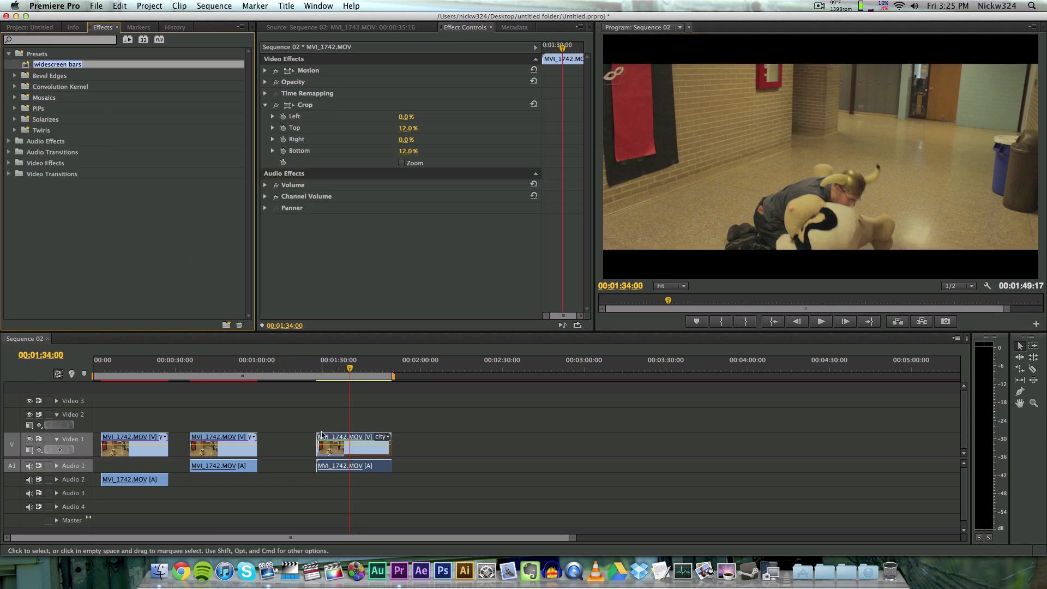